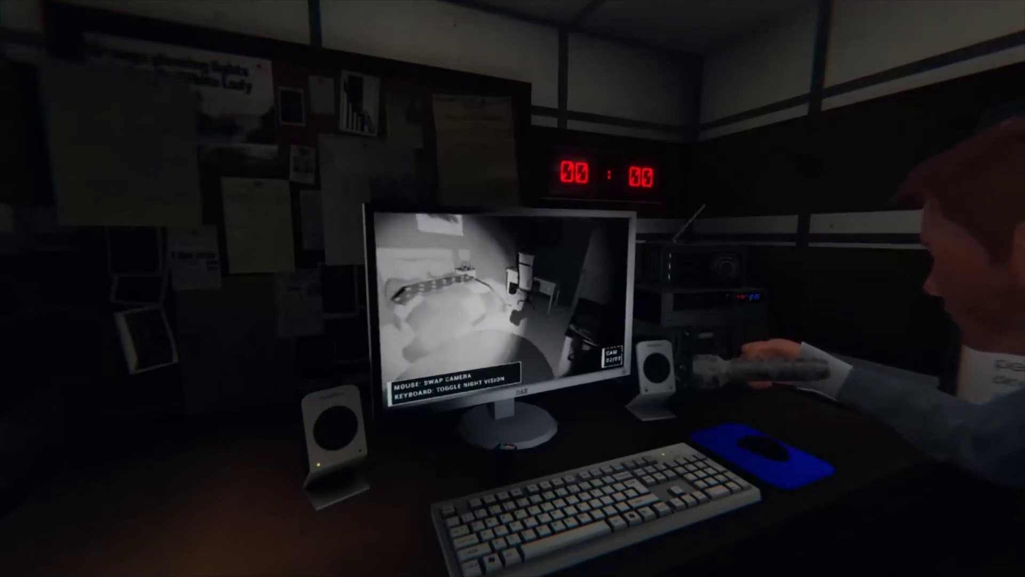
pyautogui.press('q')
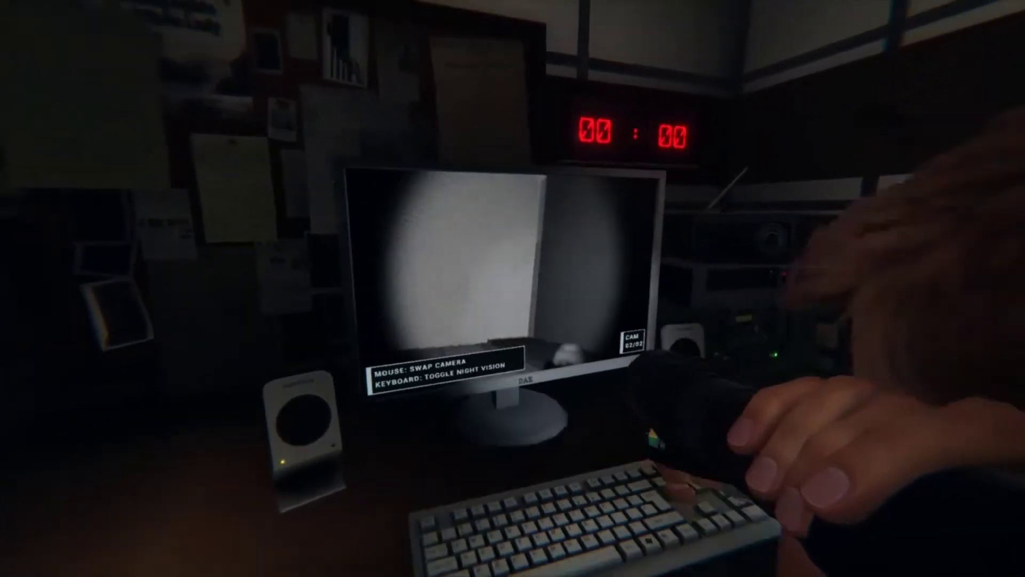
pyautogui.press('q')
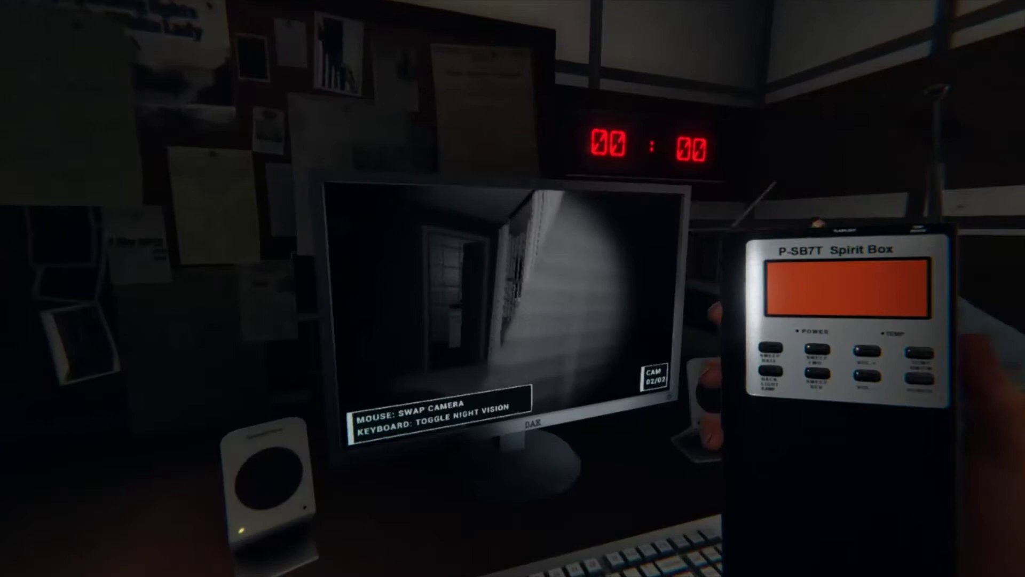
pyautogui.press('q')
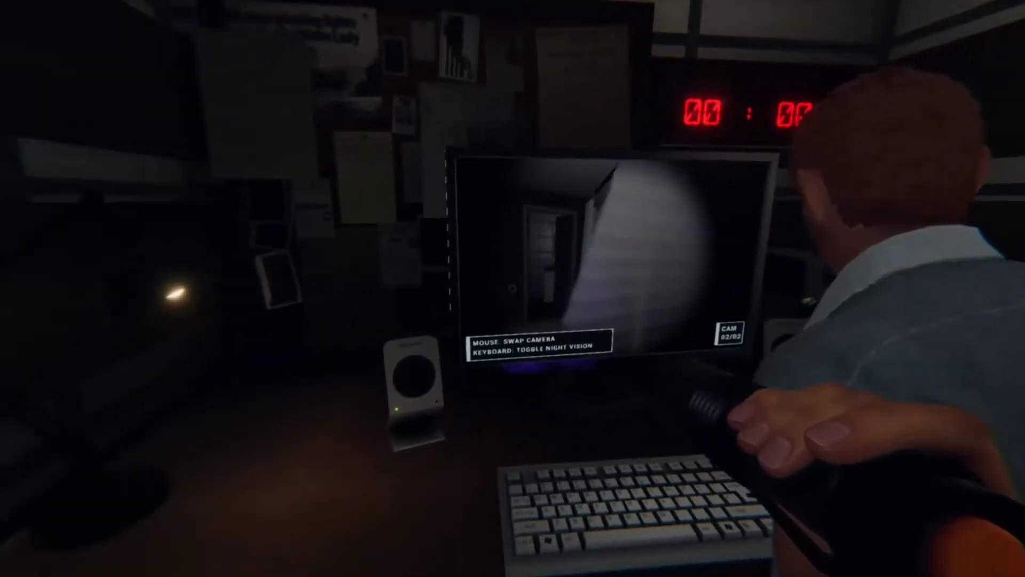